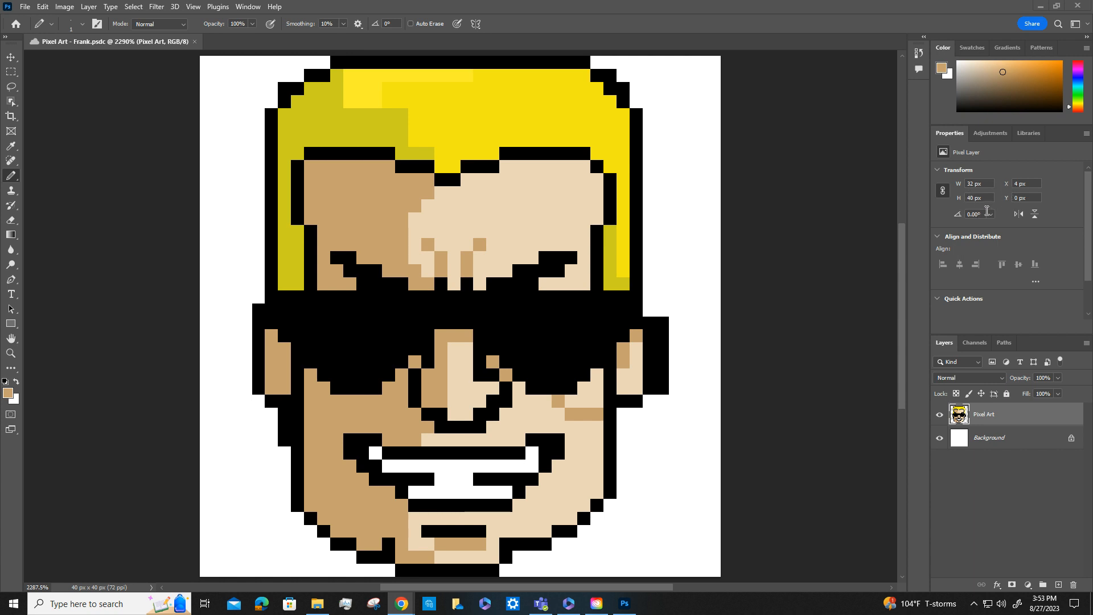
- Resize the image to 256 × 256 pixels with Nearest Neighbor (hard edges) resampling and save the document
left_click(63, 7)
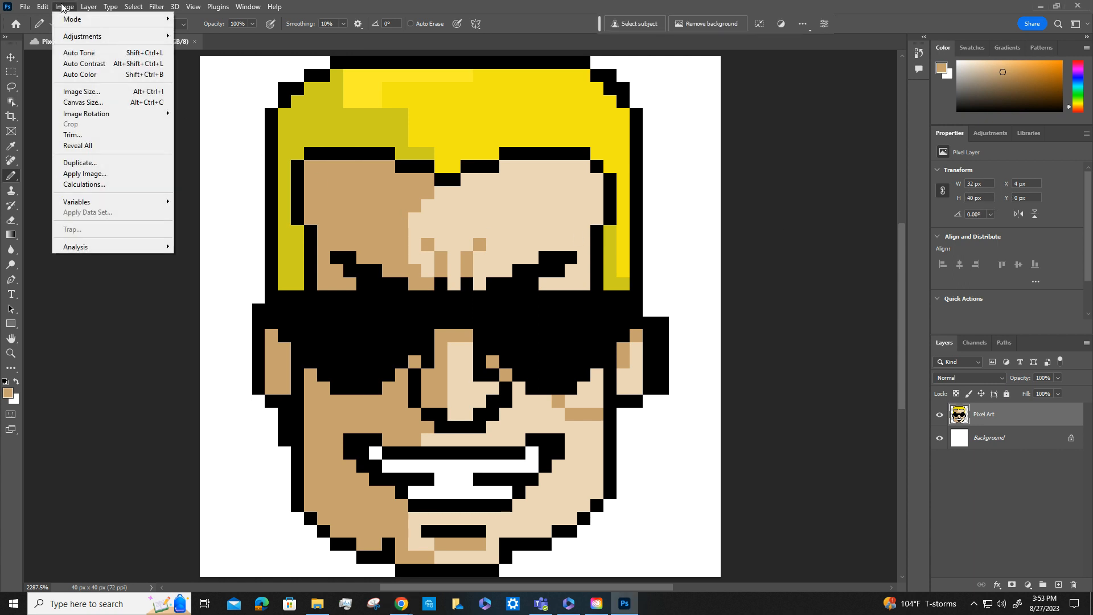
left_click(90, 92)
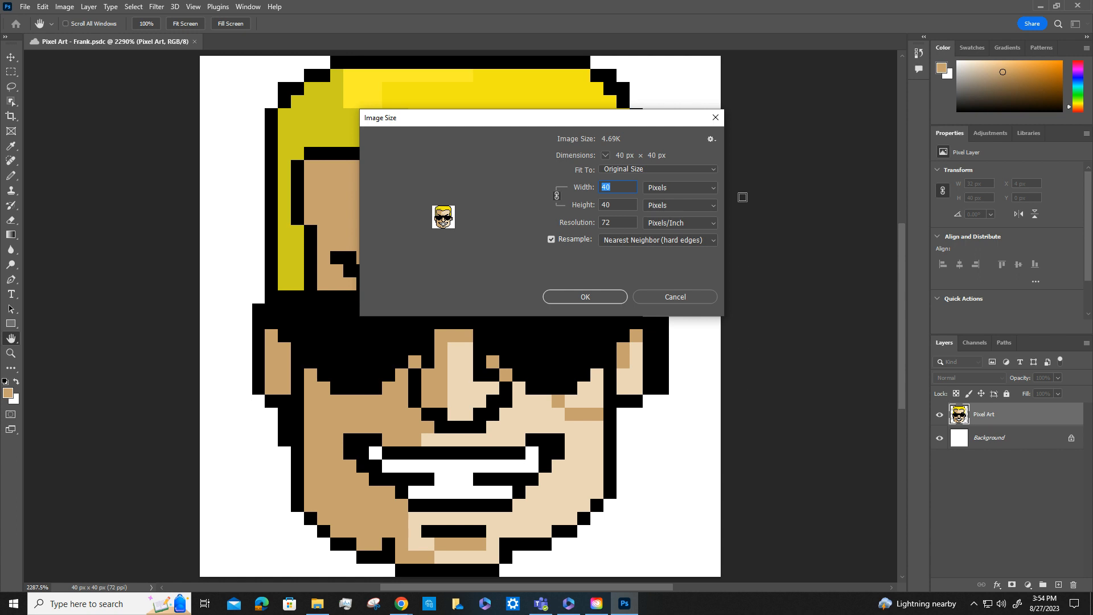
type("256")
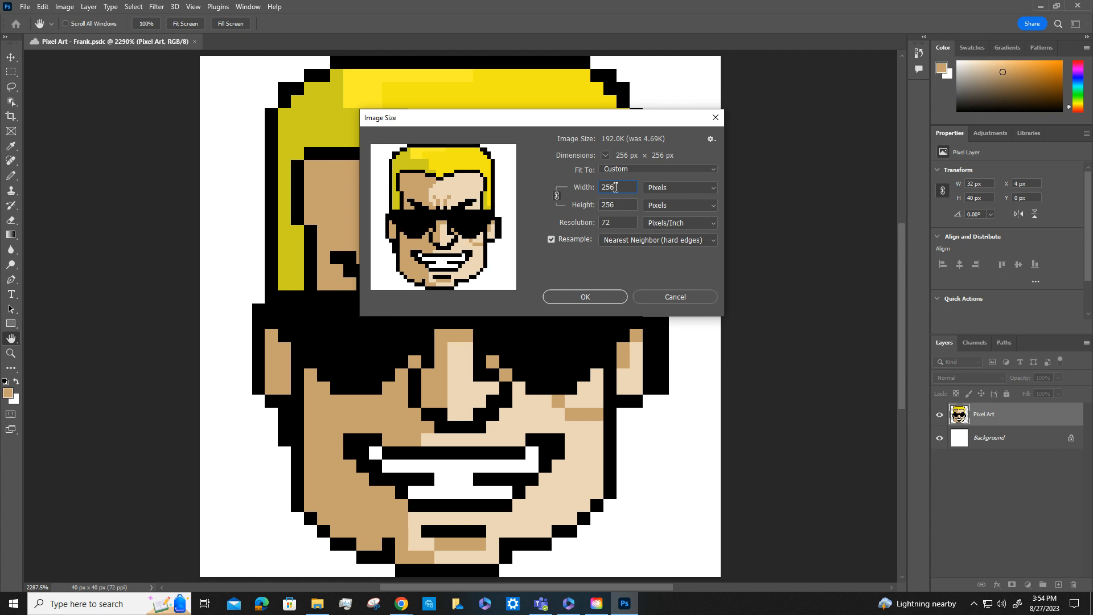
left_click(586, 297)
key("b")
key("ctrl+s")
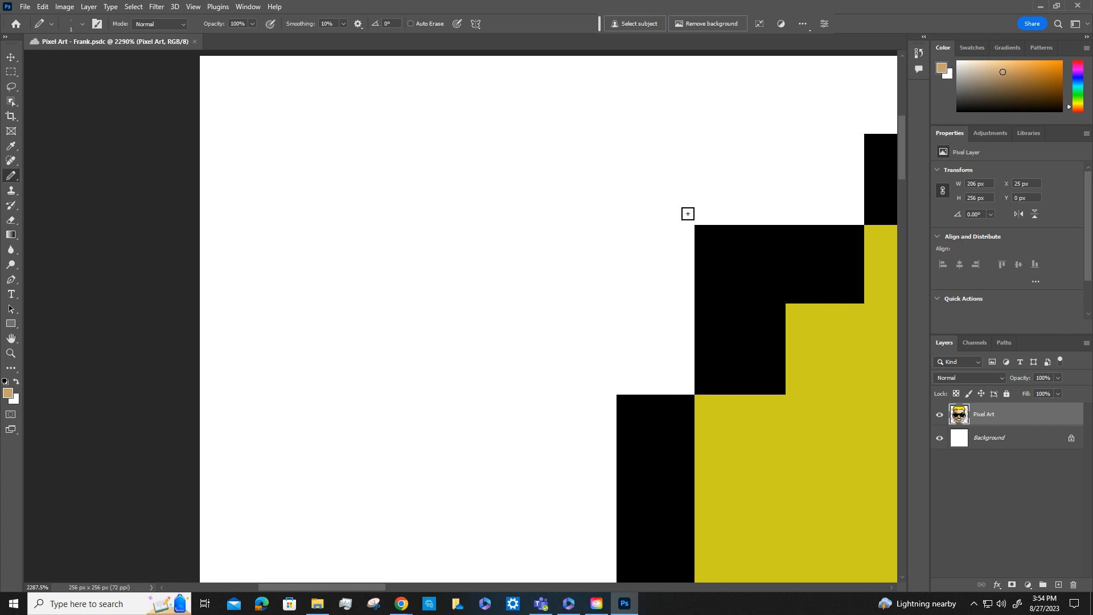
key("ctrl+0")
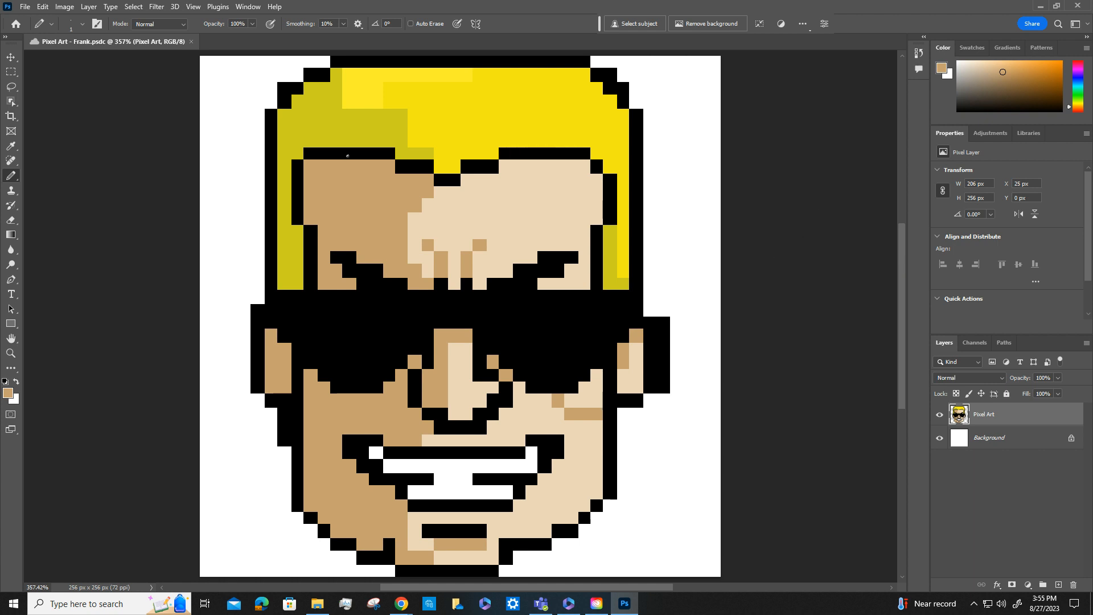
- Save a Photoshop-format copy to the computer as Pixel Art - Frank.psd, replacing the existing file and maximizing compatibility
left_click(25, 7)
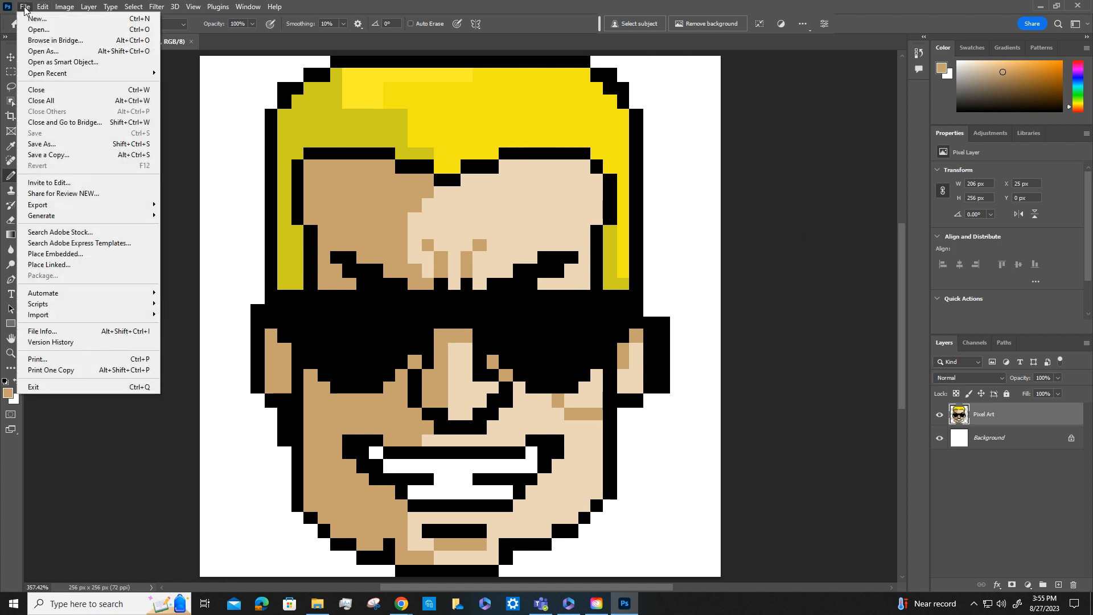
left_click(56, 156)
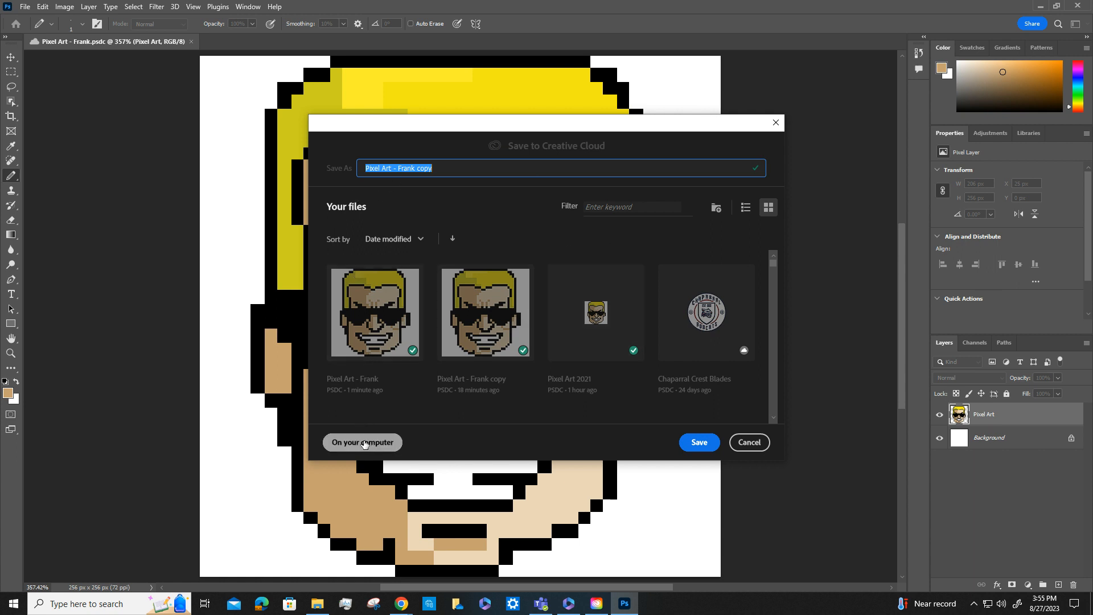
left_click(364, 444)
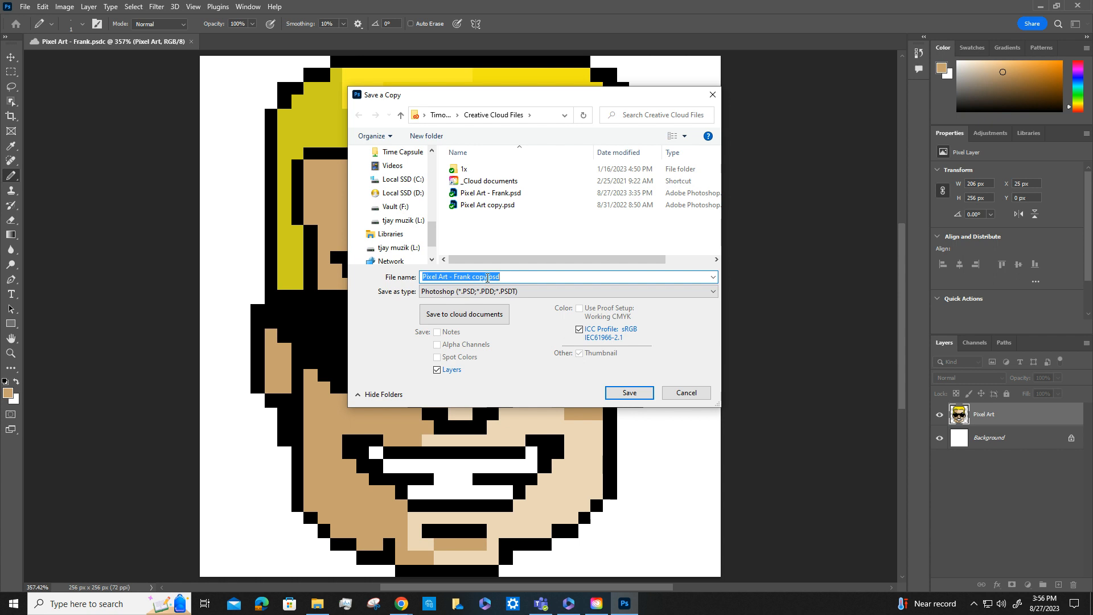
left_click(483, 277)
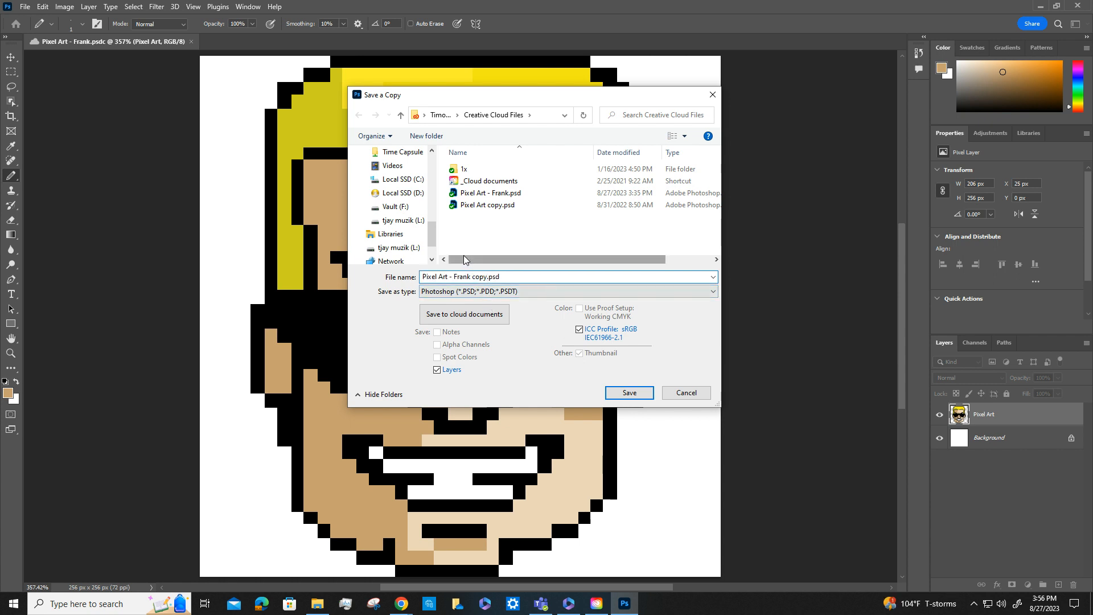
key("BackSpace")
key("BackSpace")
key("BackSpace")
key("BackSpace")
key("BackSpace")
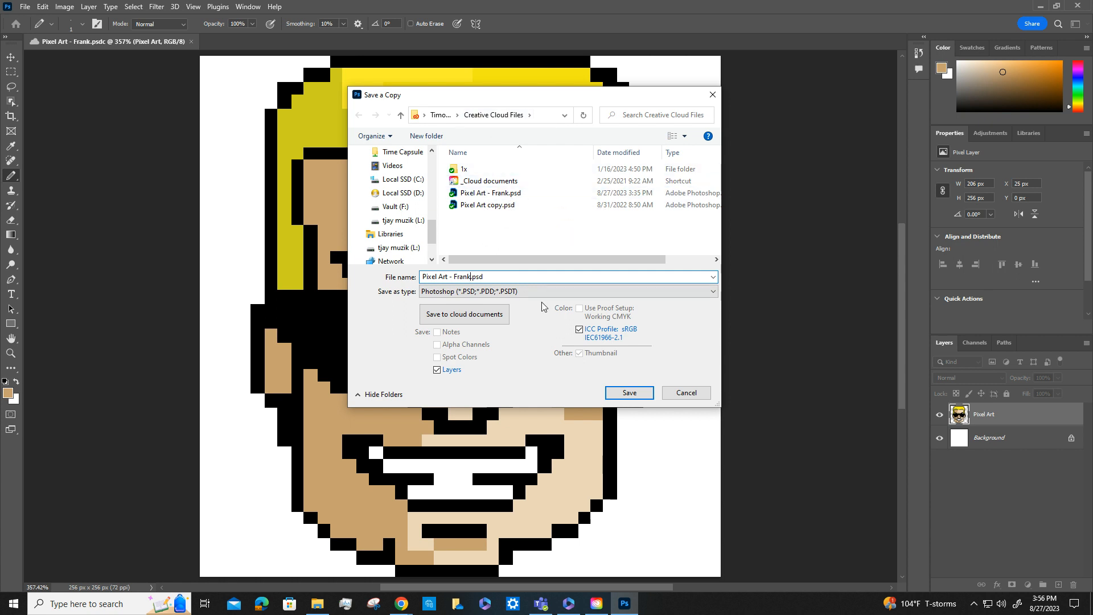
left_click(627, 393)
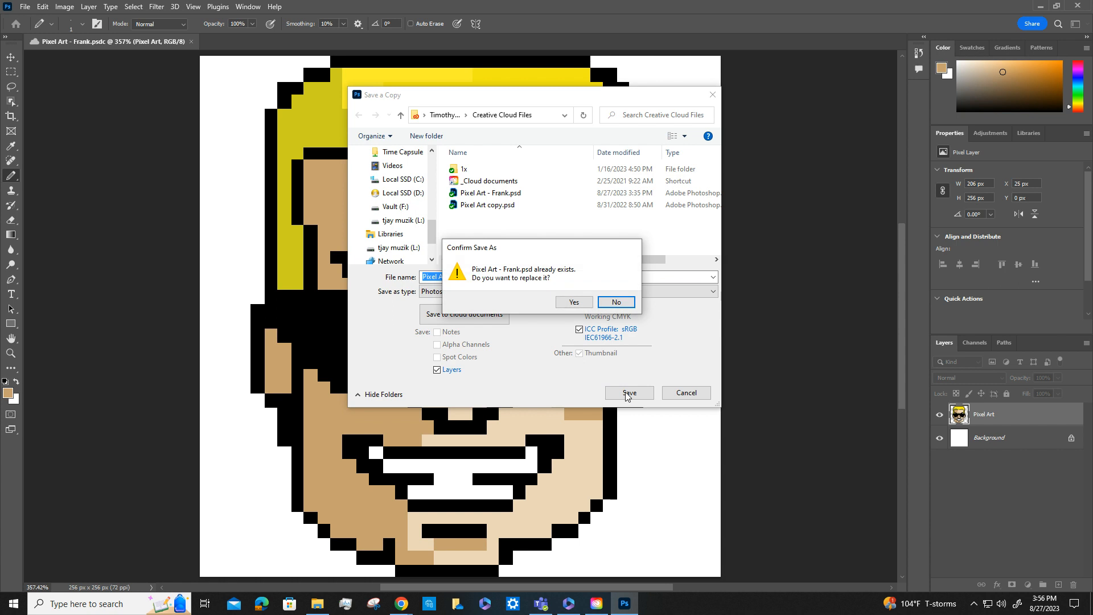
left_click(574, 303)
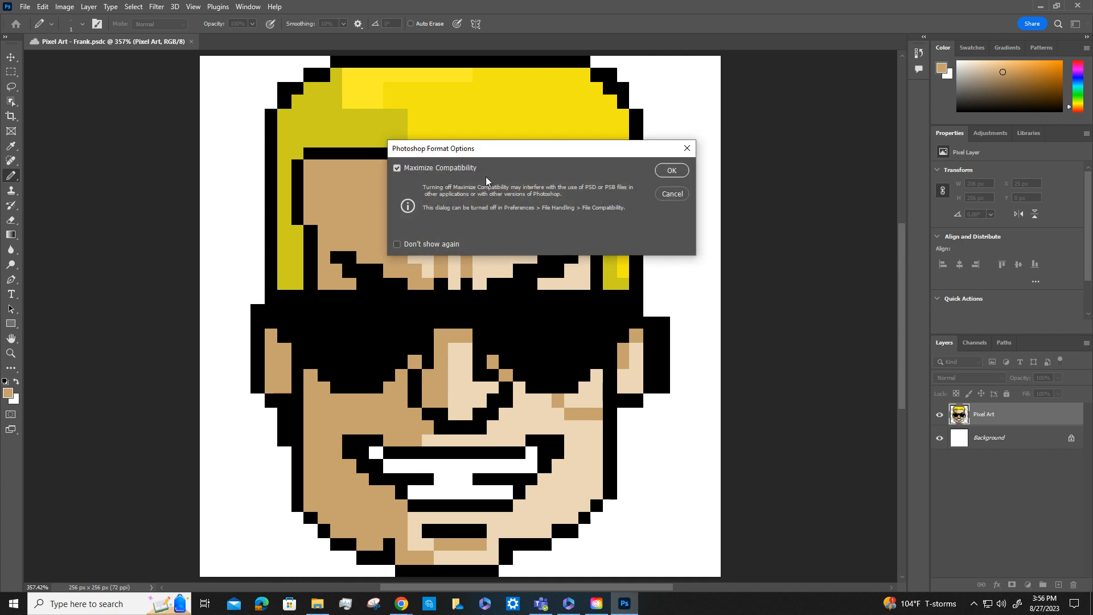
left_click(670, 172)
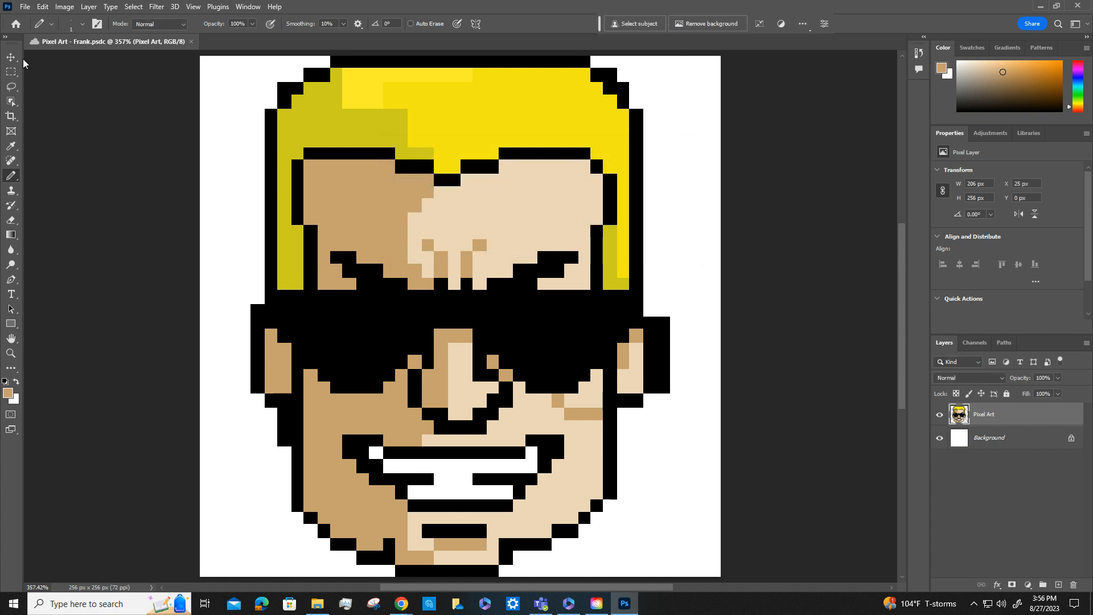
left_click(25, 10)
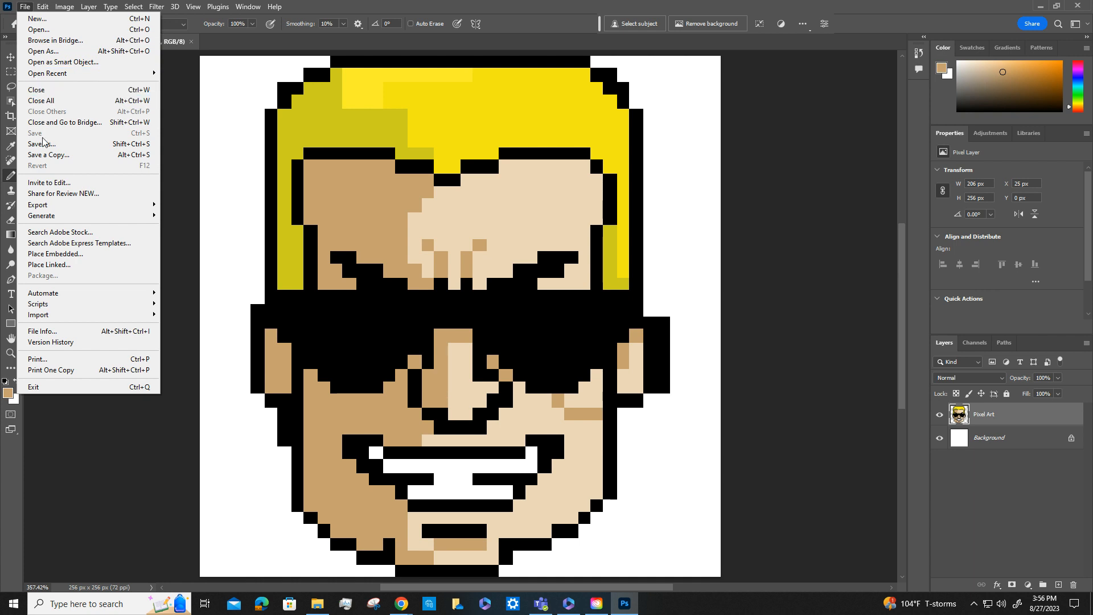
left_click(64, 158)
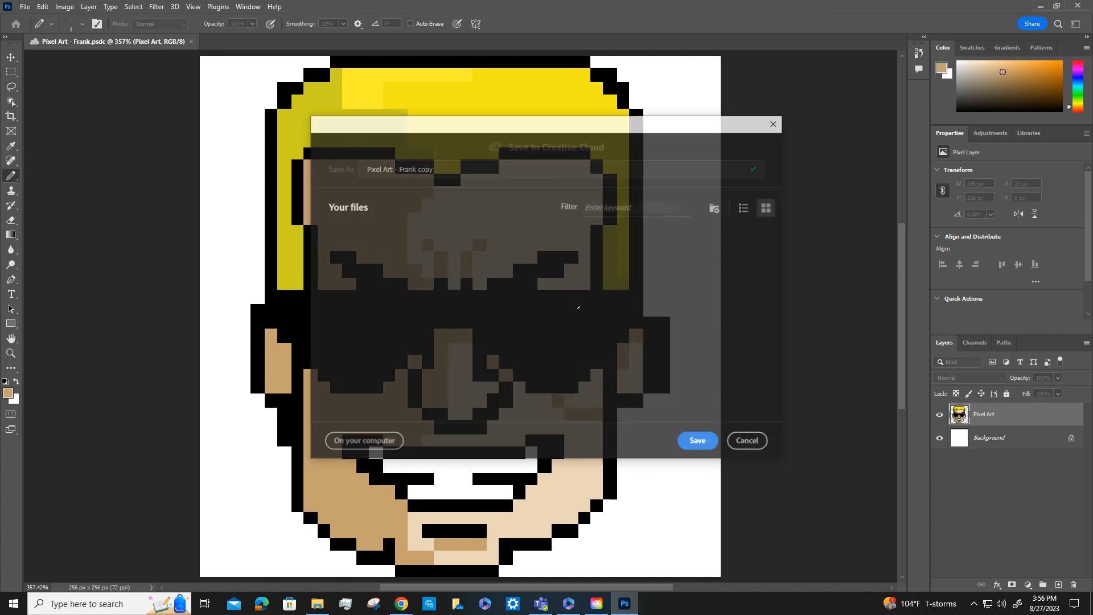
left_click(377, 442)
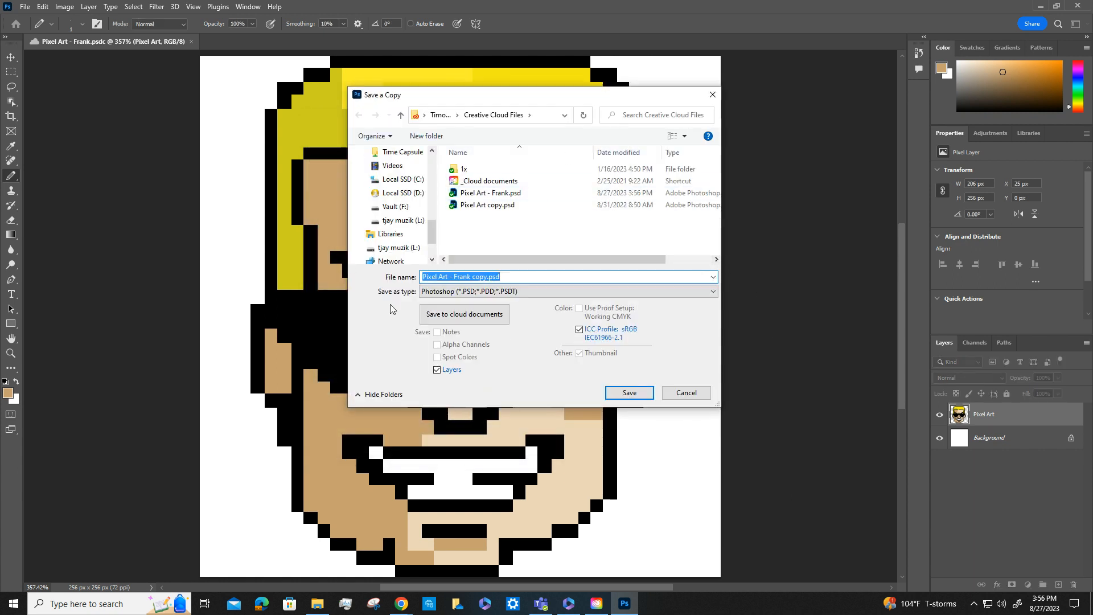
left_click(684, 393)
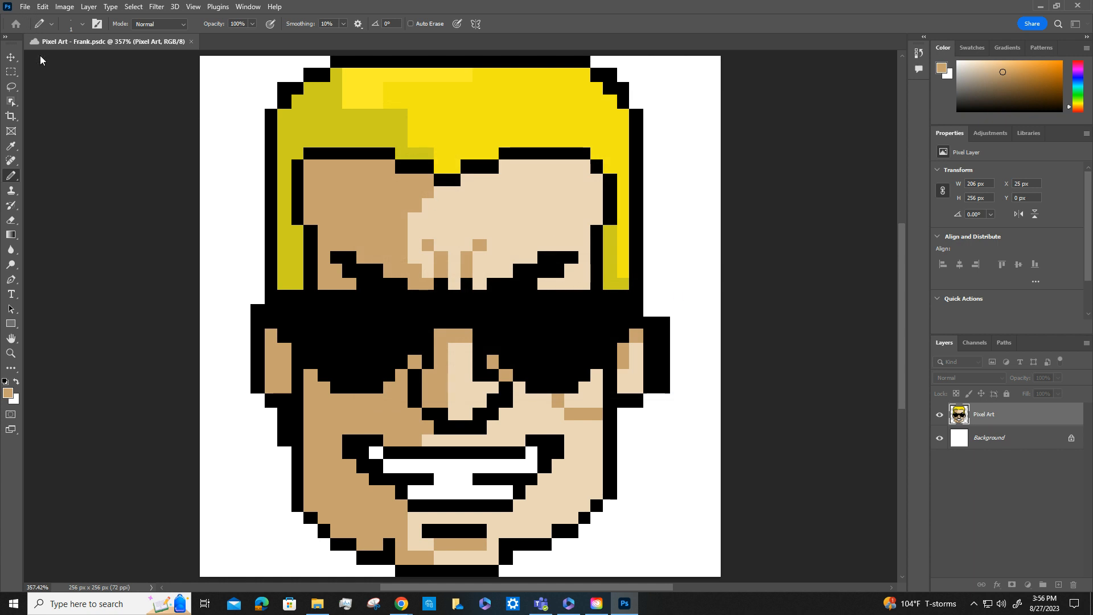
- Set up saving a copy of the artwork on the computer in JPEG format
left_click(26, 8)
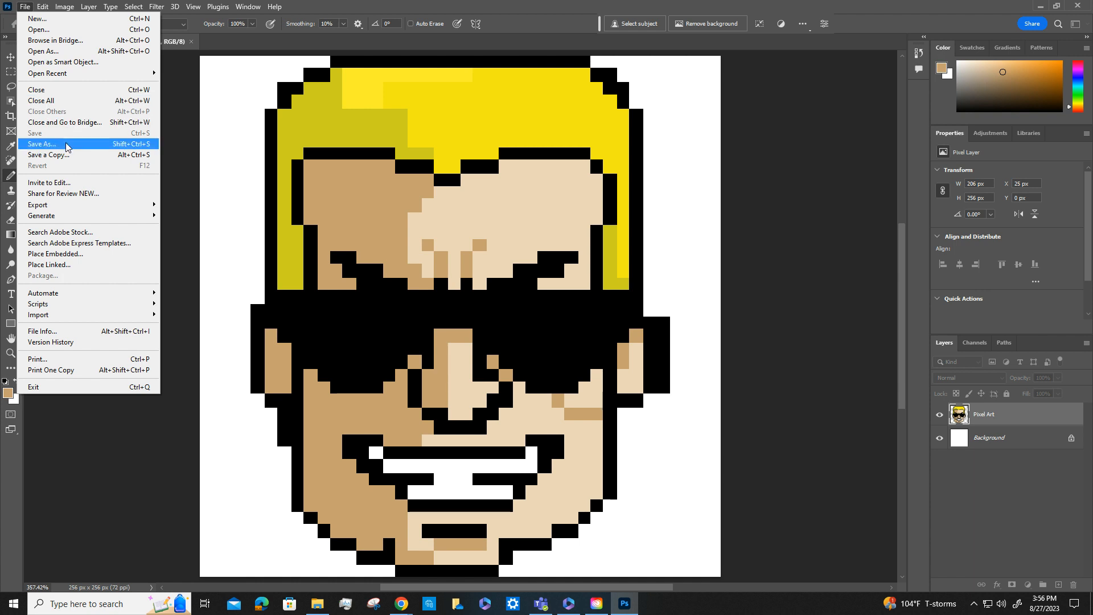
left_click(43, 143)
left_click(365, 442)
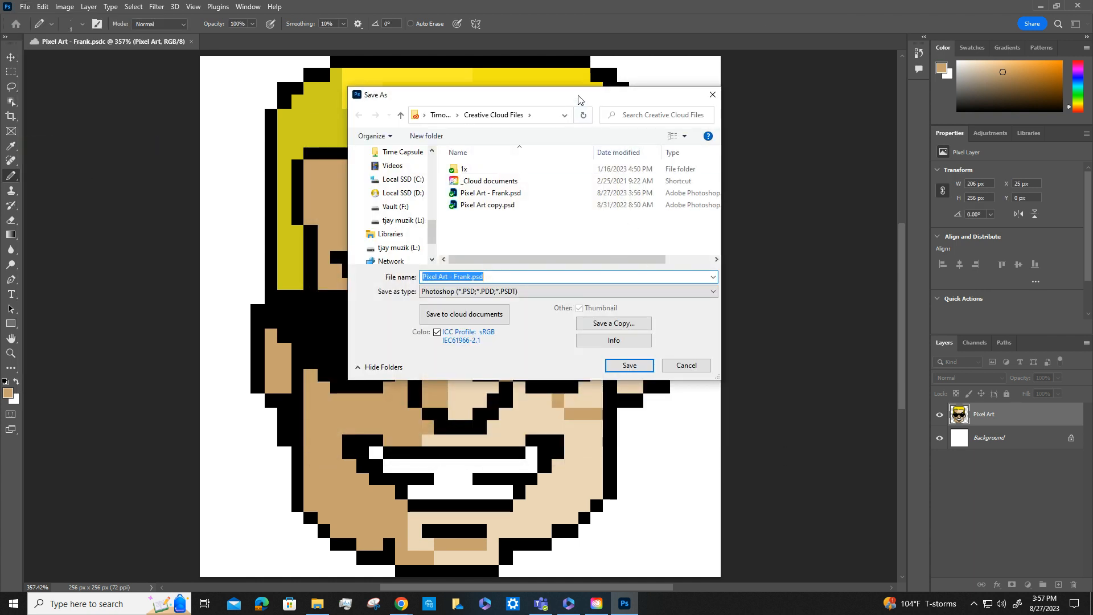
left_click_drag(578, 95, 559, 120)
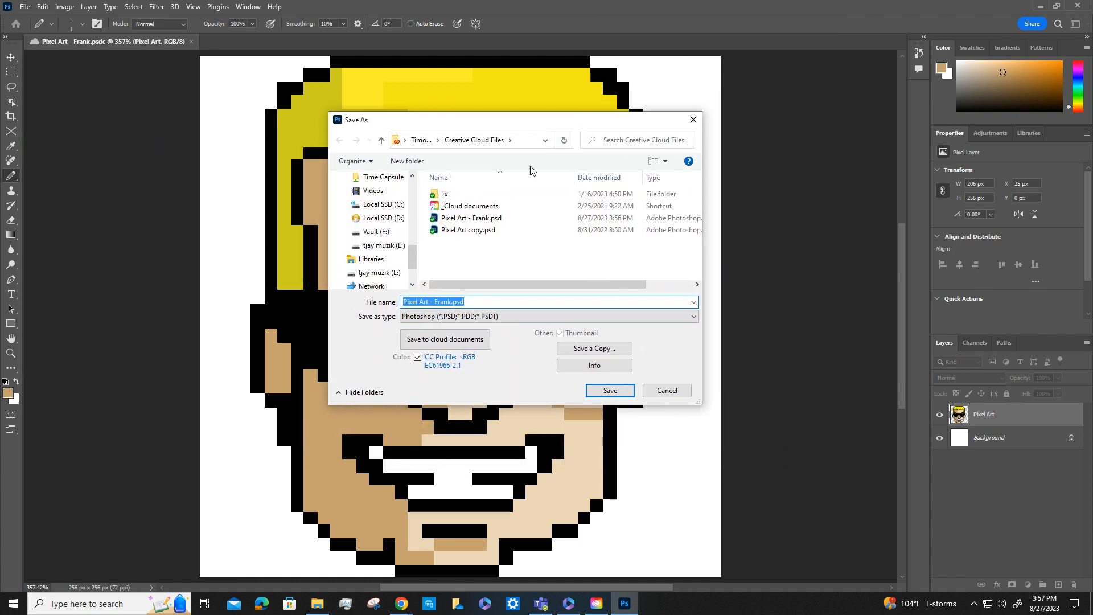
left_click(503, 317)
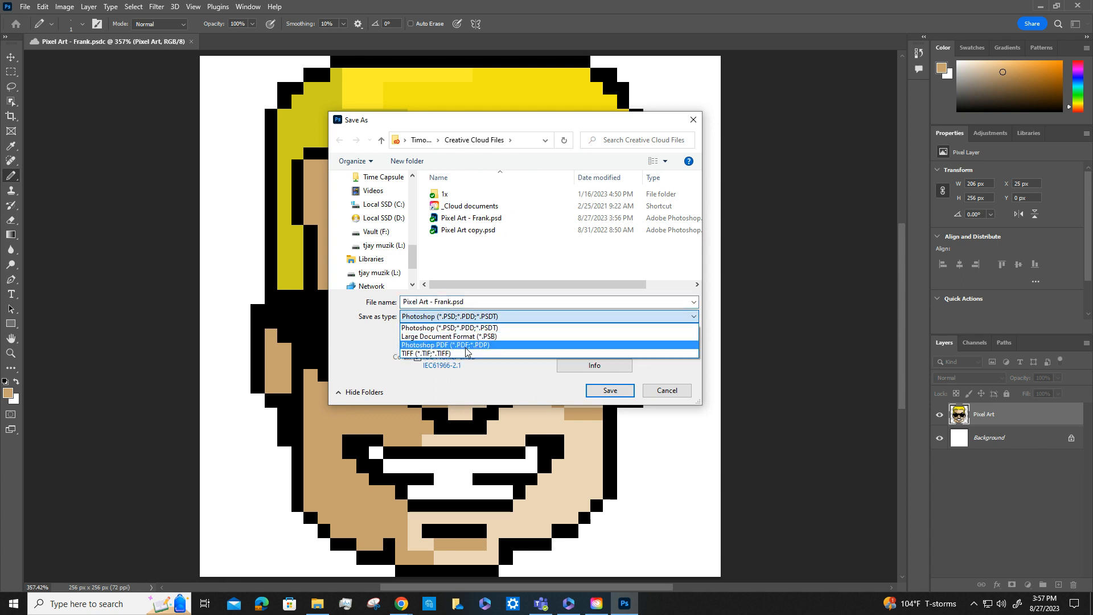
left_click(510, 375)
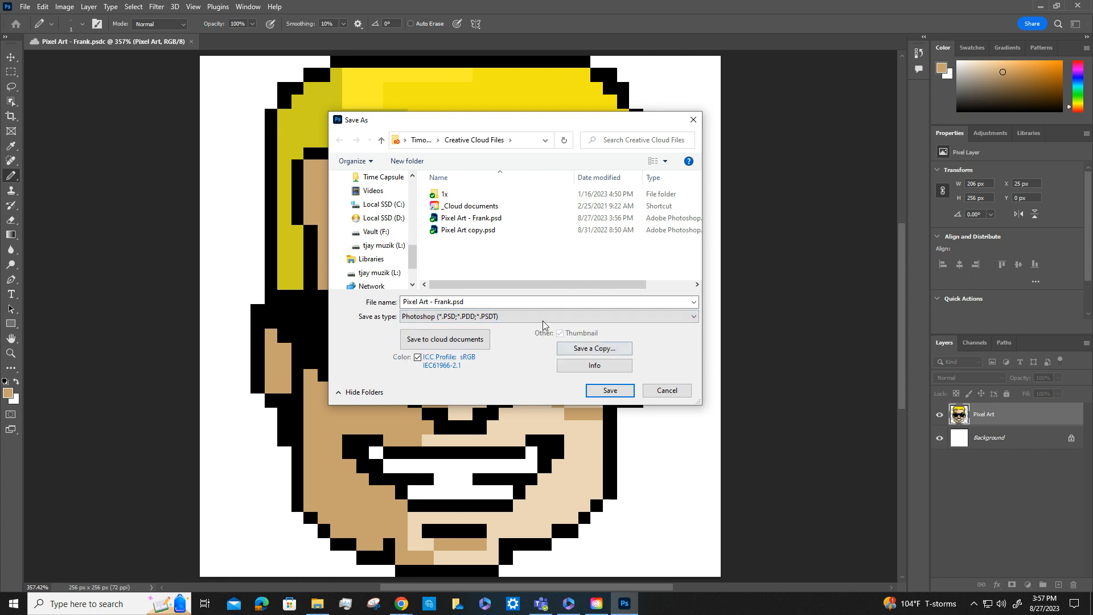
left_click(591, 350)
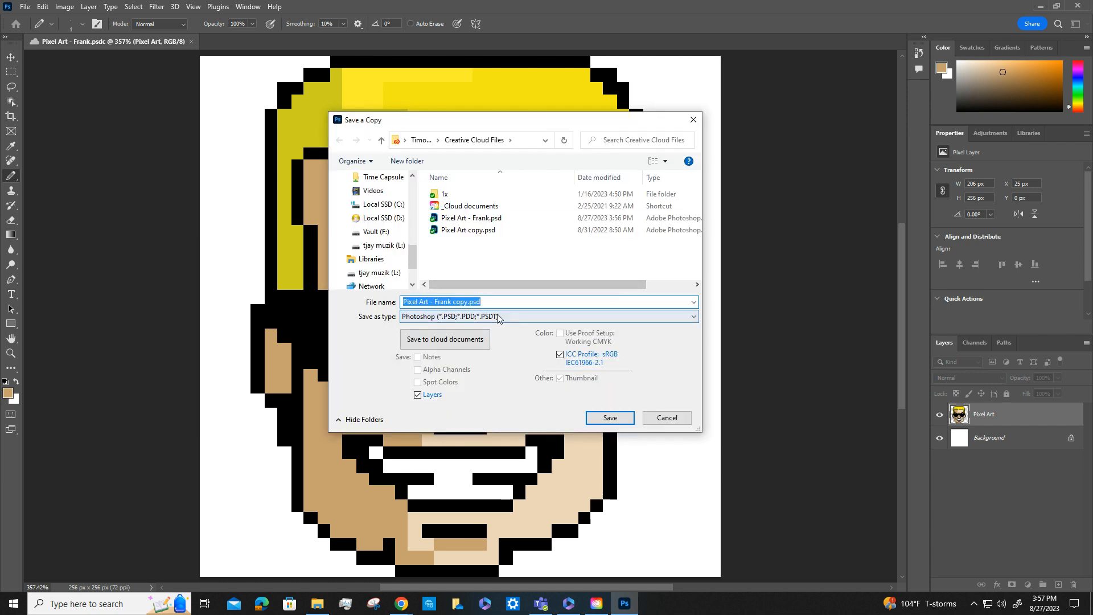
left_click(507, 318)
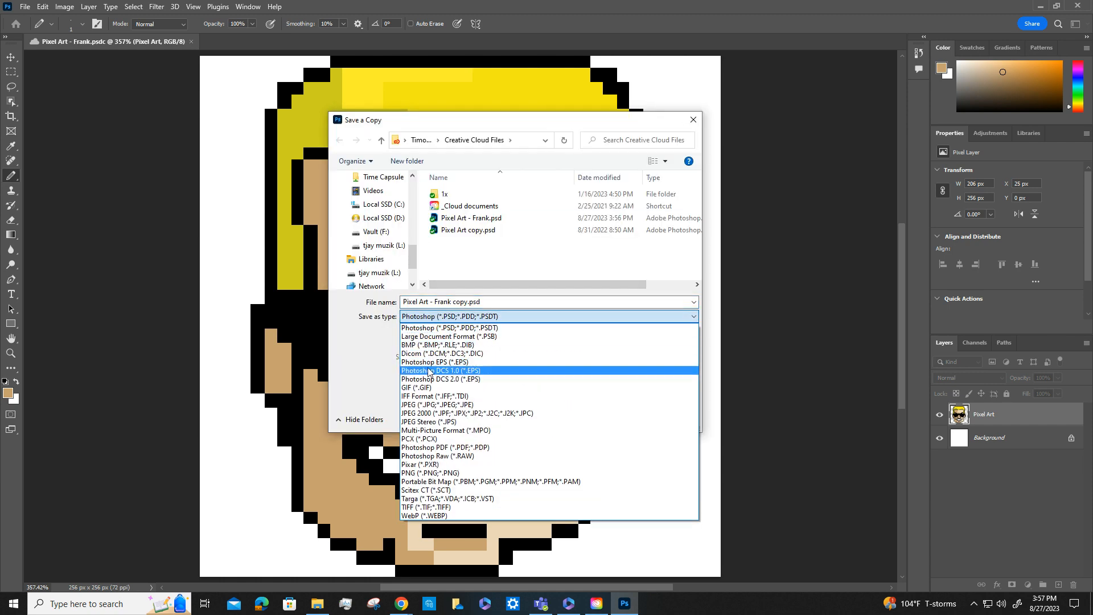
left_click(439, 405)
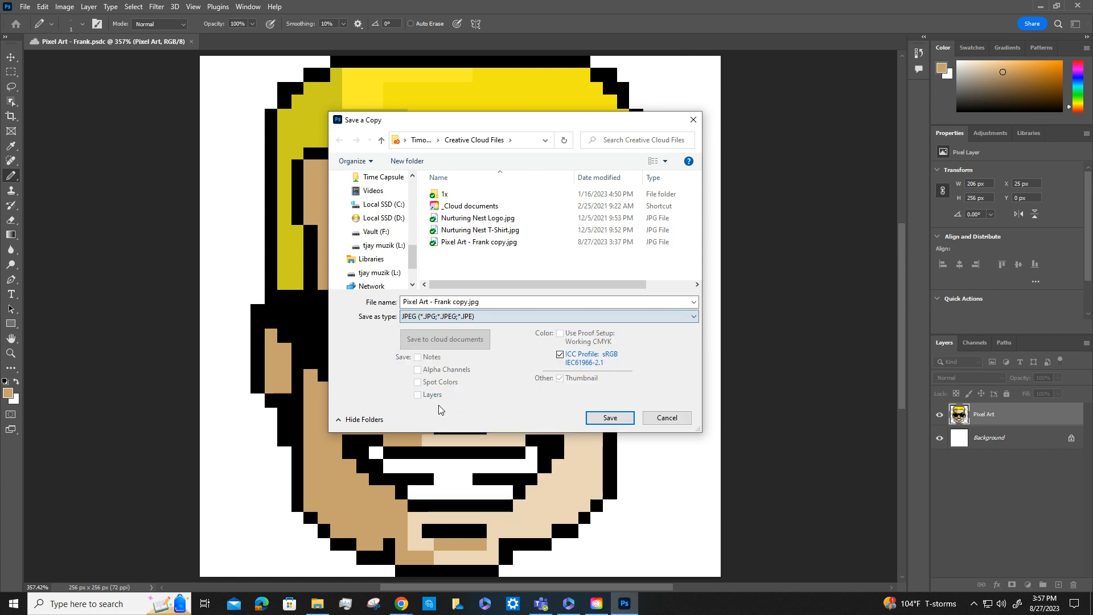
- Name the copy Pixel Art - Frank.jpg and save it at High quality 8 with the Baseline ("Standard") format
left_click(465, 301)
left_click(466, 301)
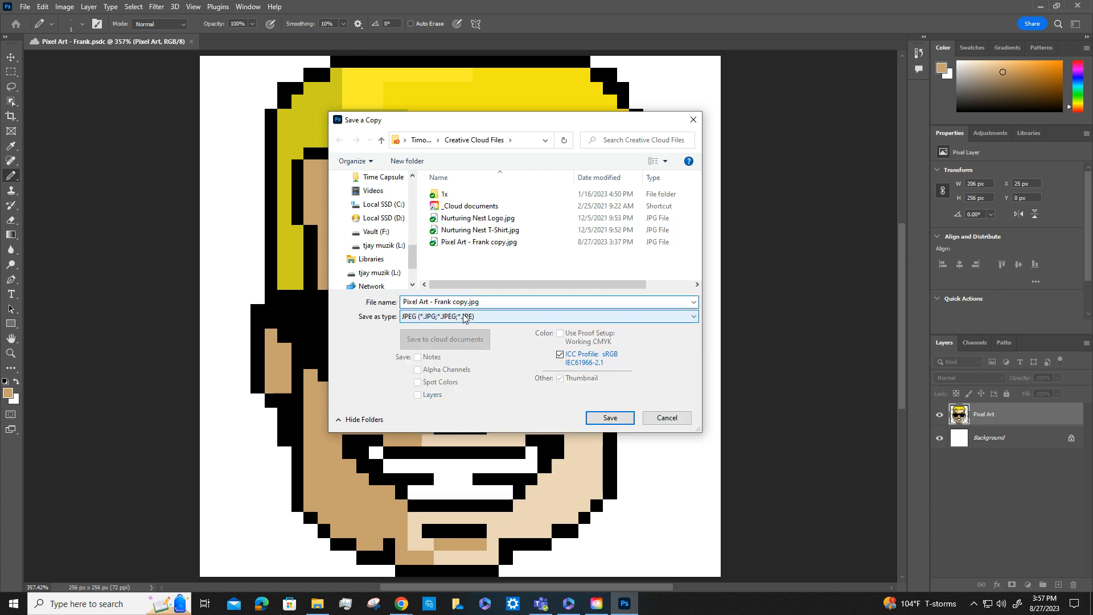
key("BackSpace")
key("BackSpace")
key("BackSpace")
key("BackSpace")
key("BackSpace")
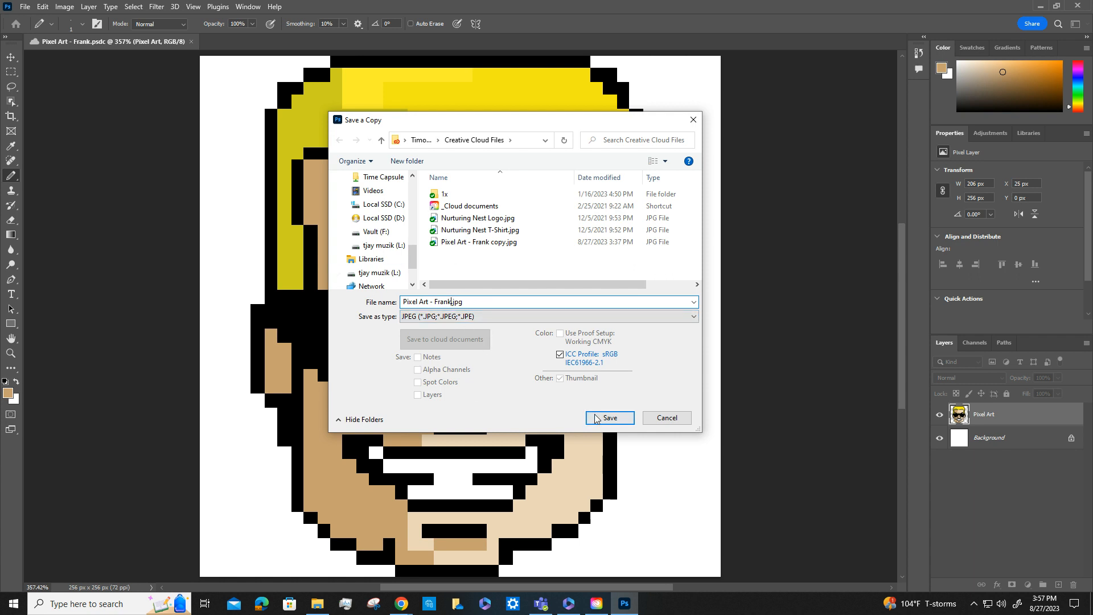
left_click(611, 417)
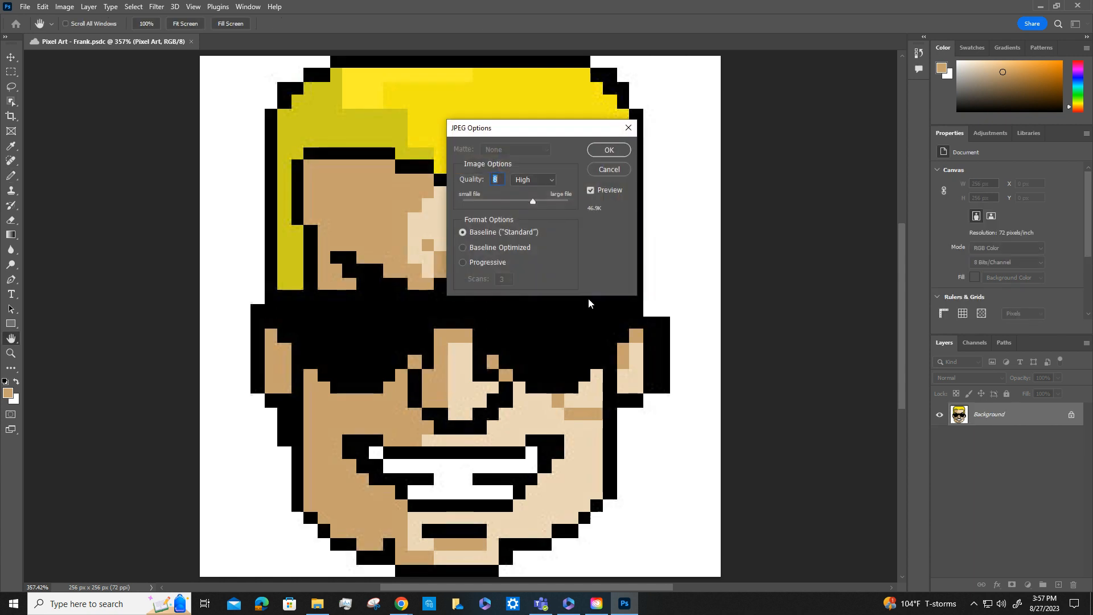
left_click(601, 149)
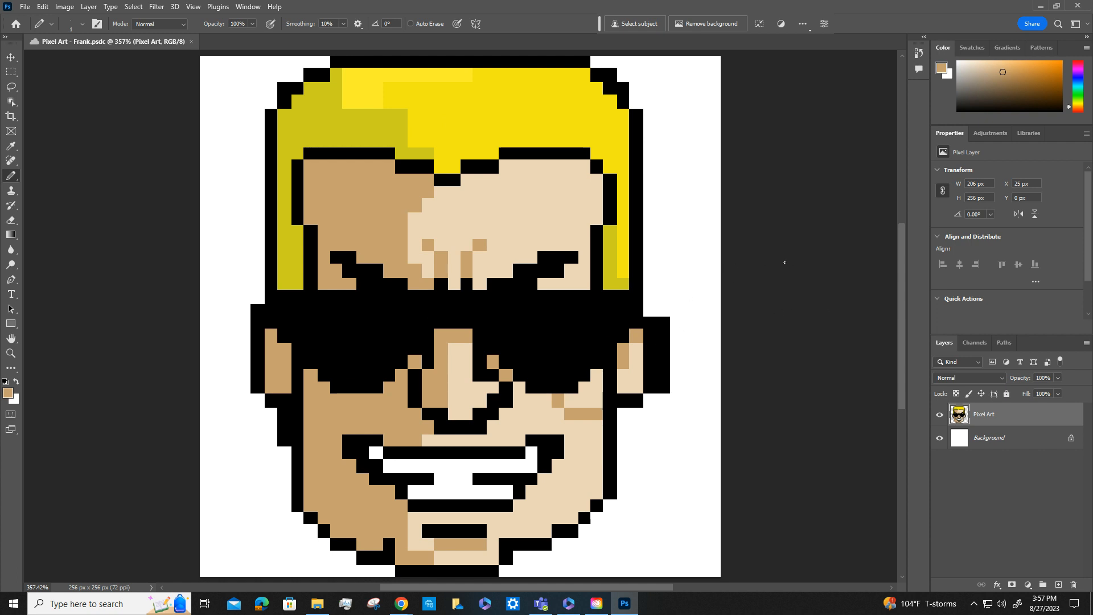
- Close the pixel art document and set the General preferences to reset on quit, confirming the reset
left_click(191, 41)
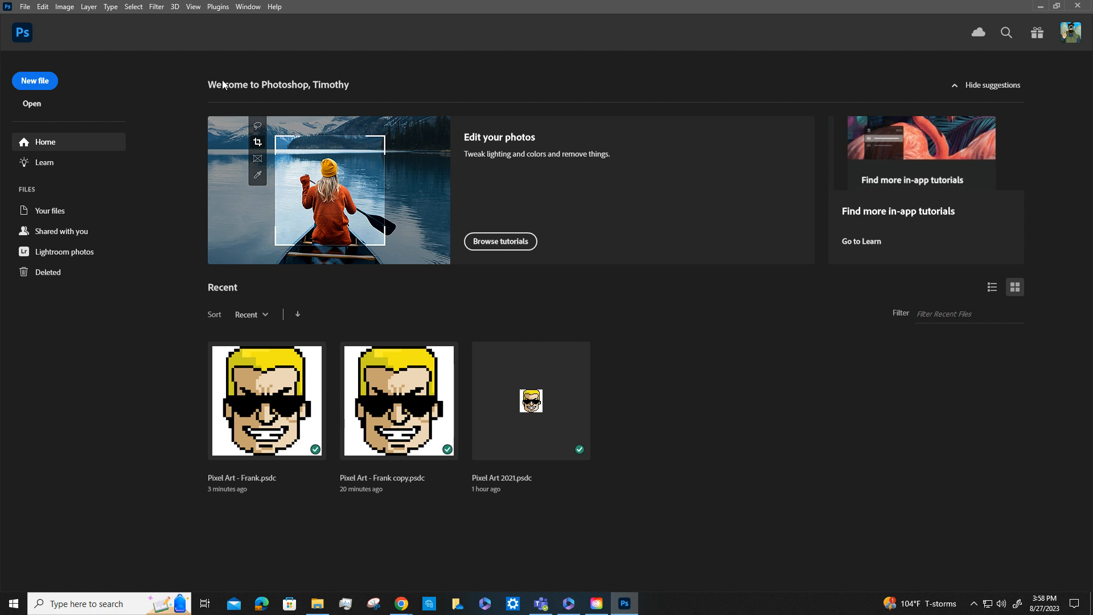
left_click(38, 8)
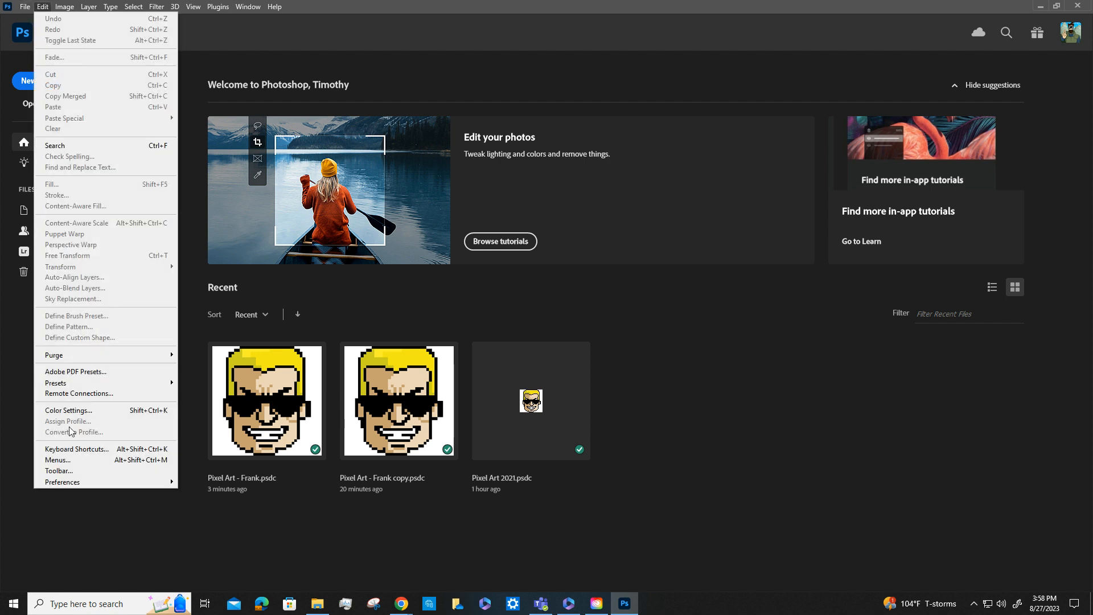
mouse_move(75, 483)
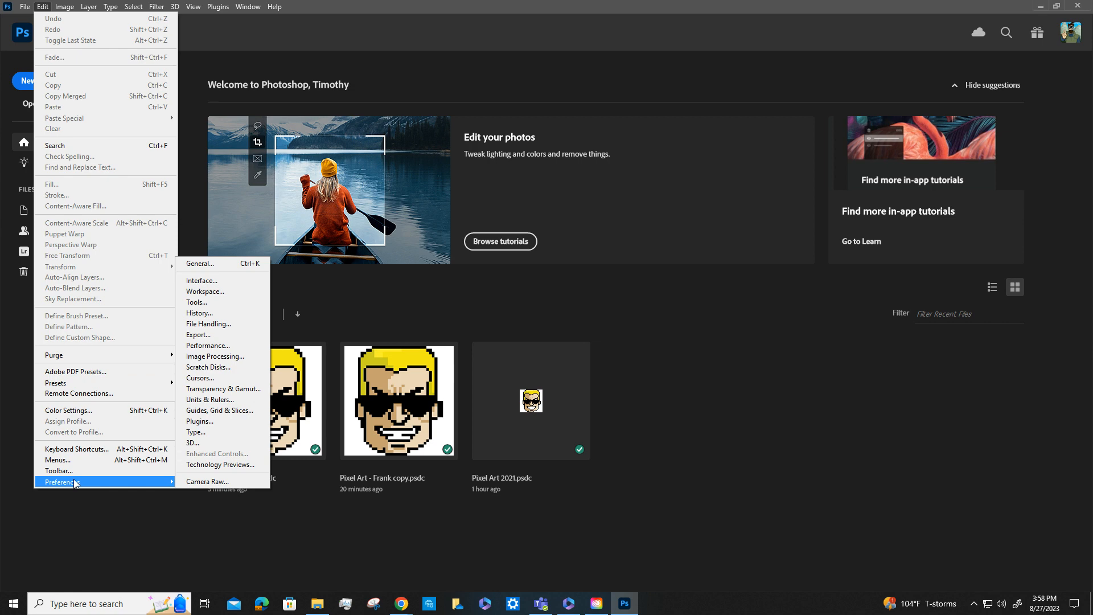
left_click(223, 265)
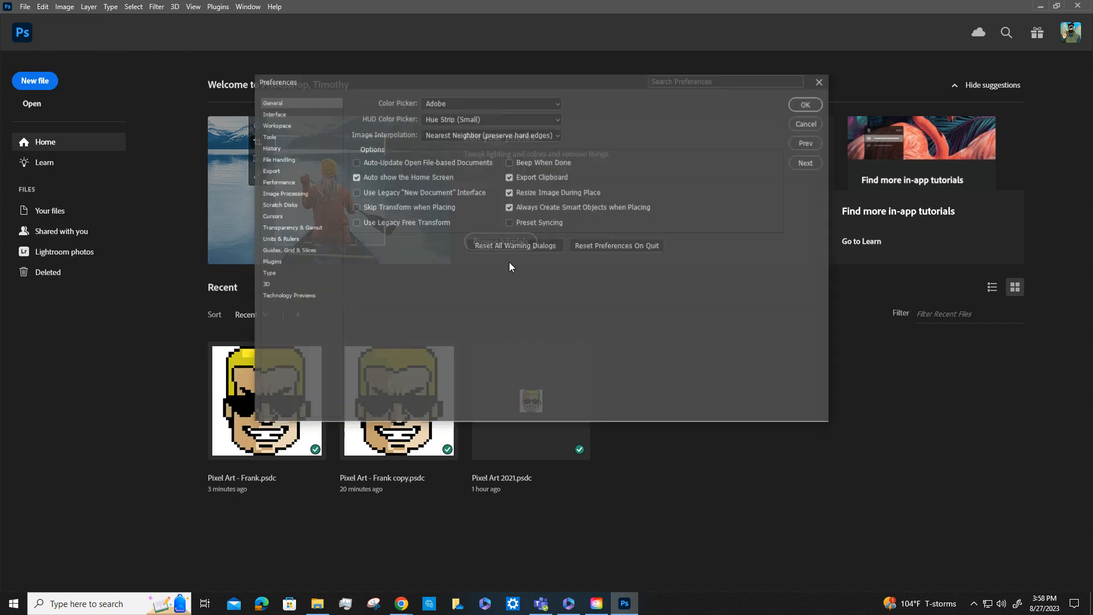
left_click(600, 245)
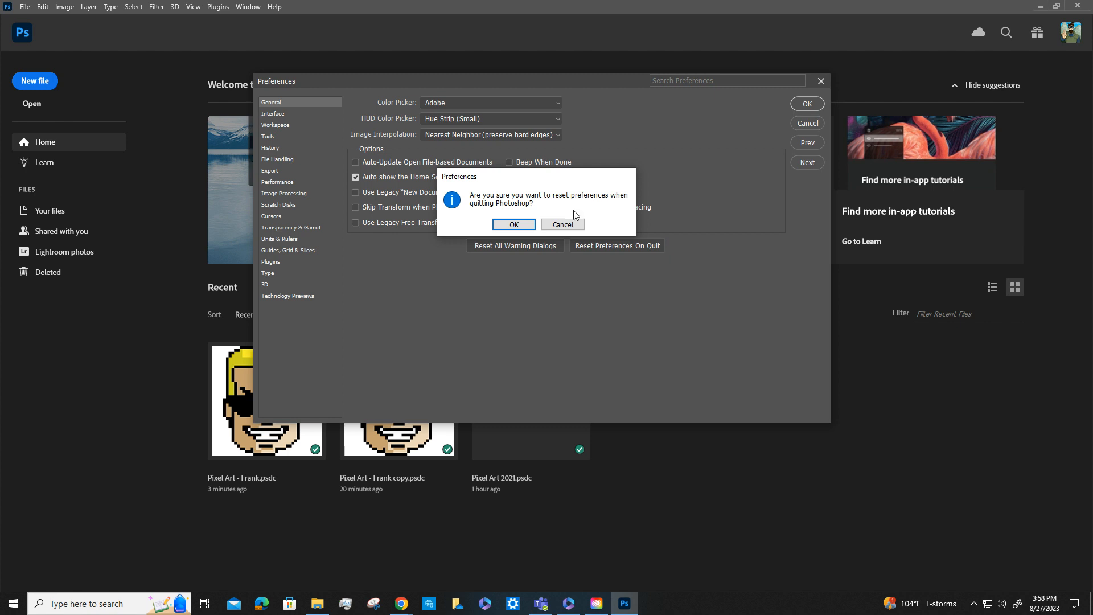
left_click(514, 225)
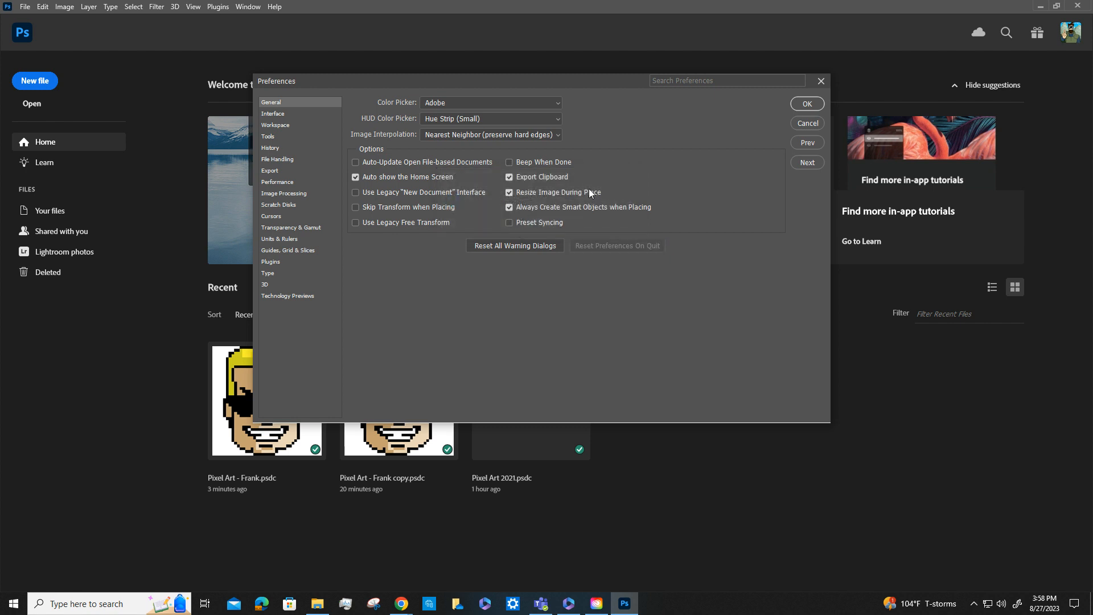
left_click(807, 104)
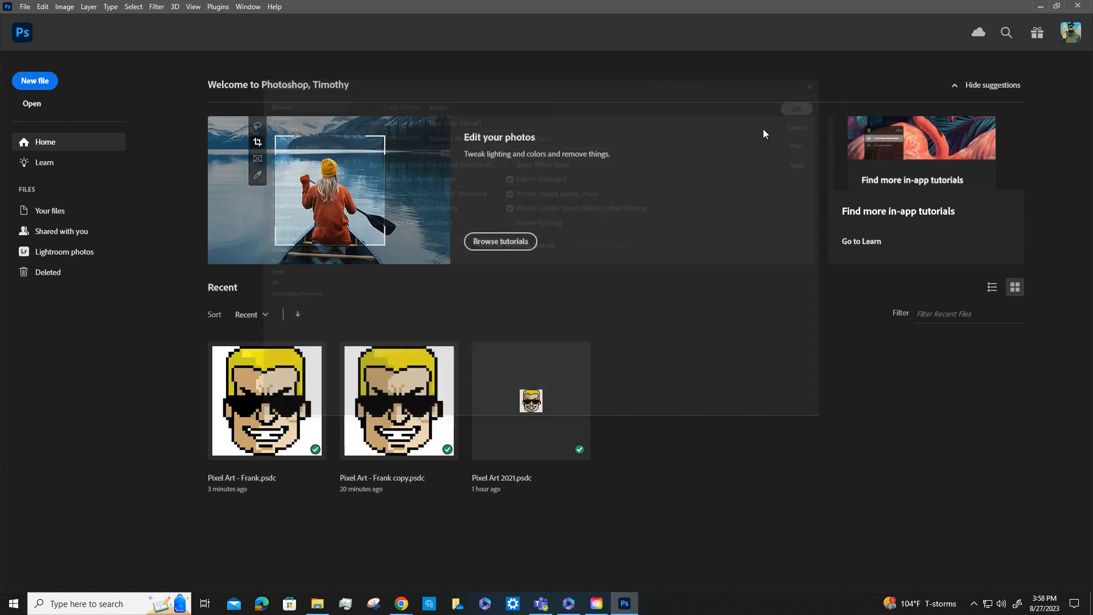
- Quit Photoshop and relaunch it from the installed apps in Creative Cloud Desktop
left_click(25, 7)
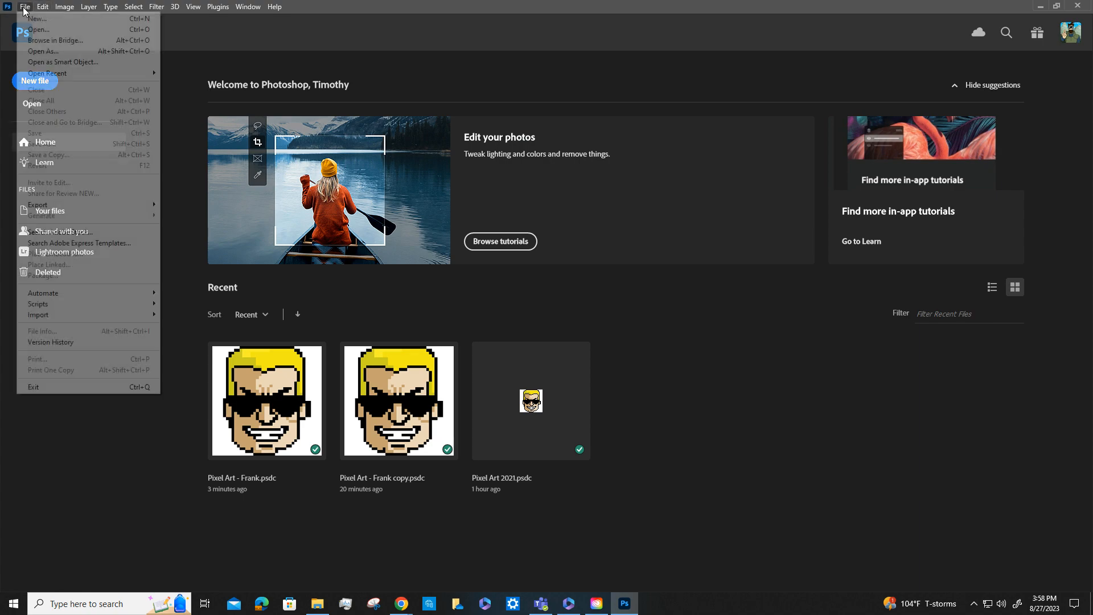
left_click(57, 387)
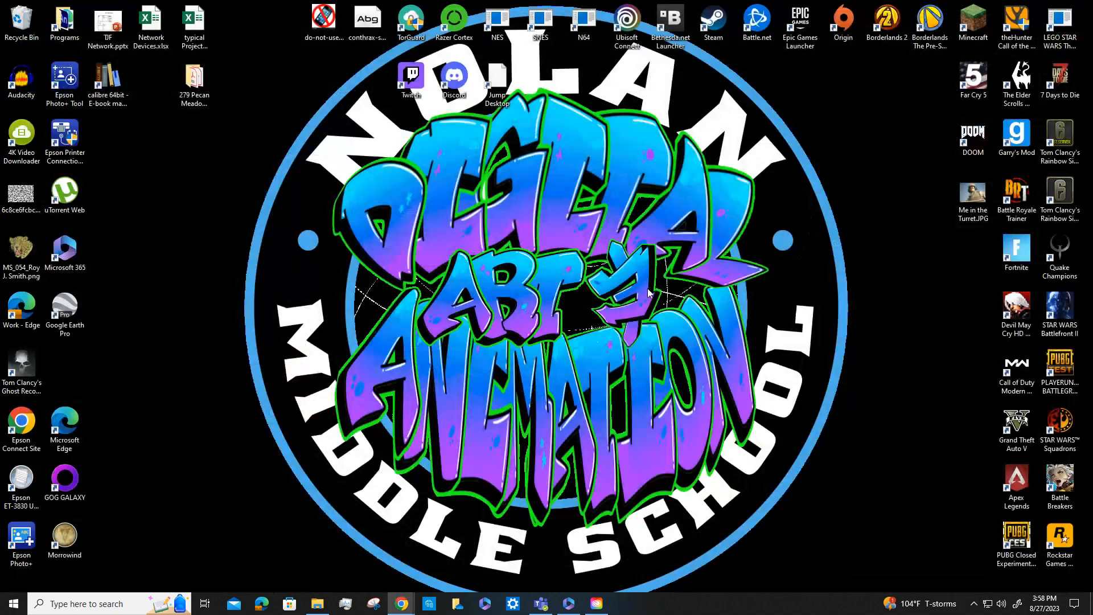
left_click(596, 603)
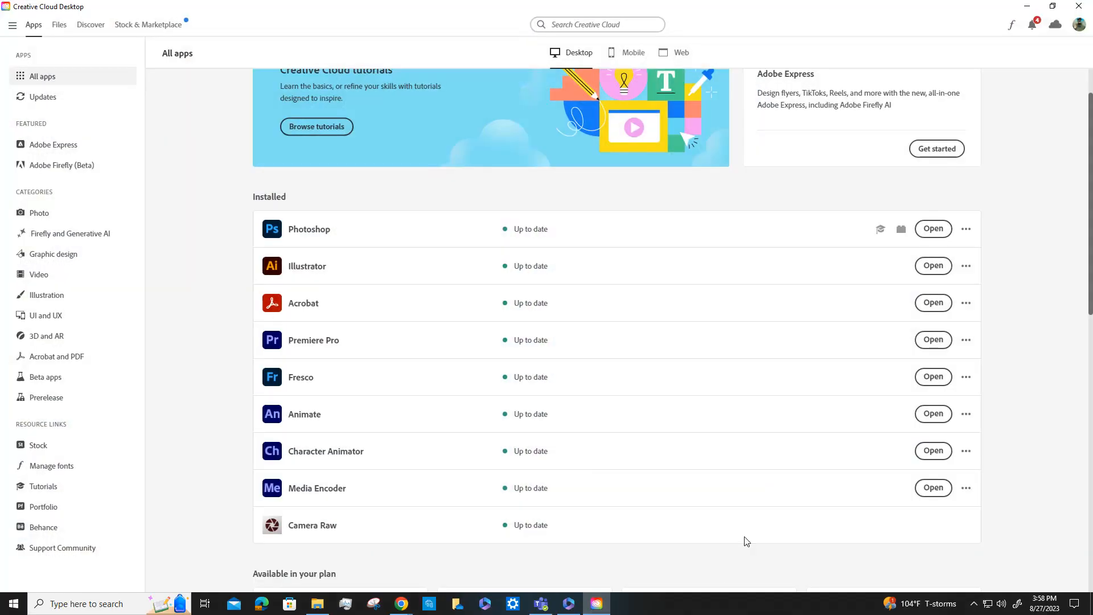
left_click(937, 232)
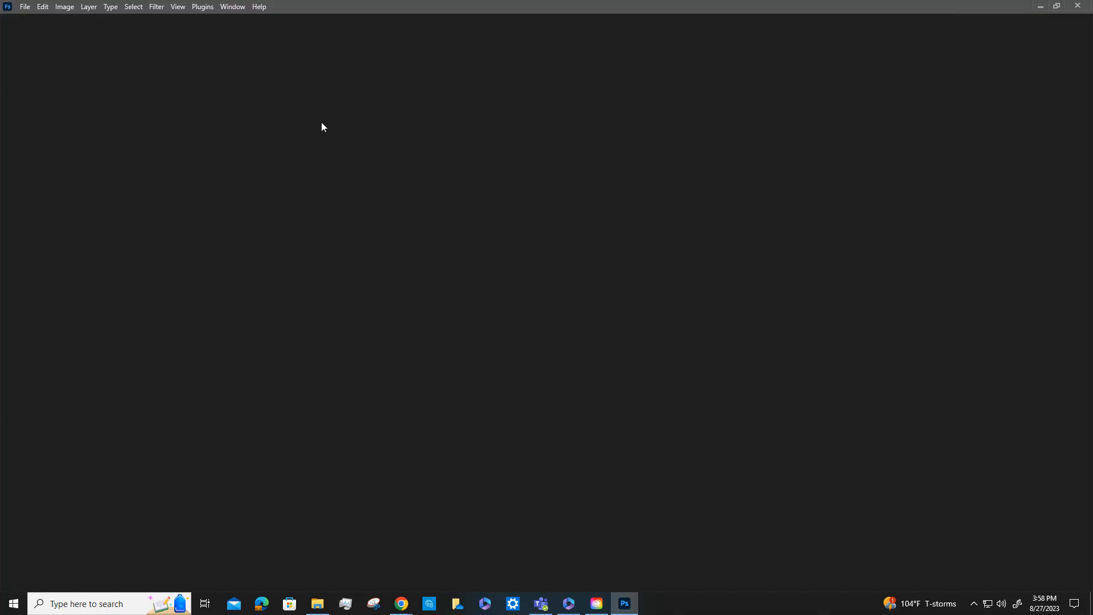
- Check the grid settings in the Guides, Grid & Slices preferences and the Image Interpolation options in General, and cancel the dialog
left_click(42, 7)
mouse_move(76, 481)
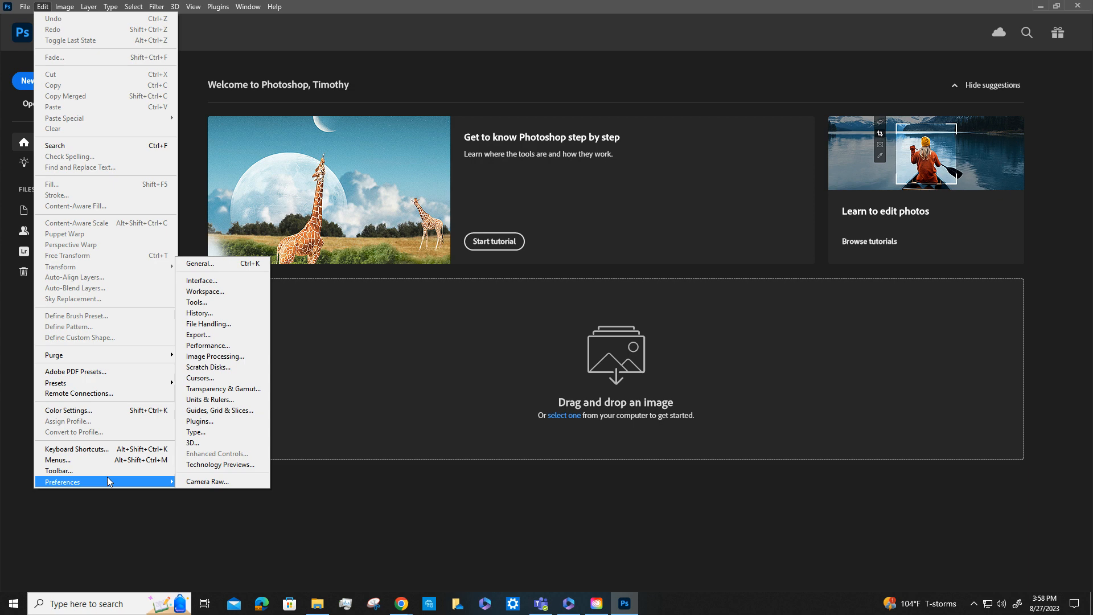
left_click(222, 408)
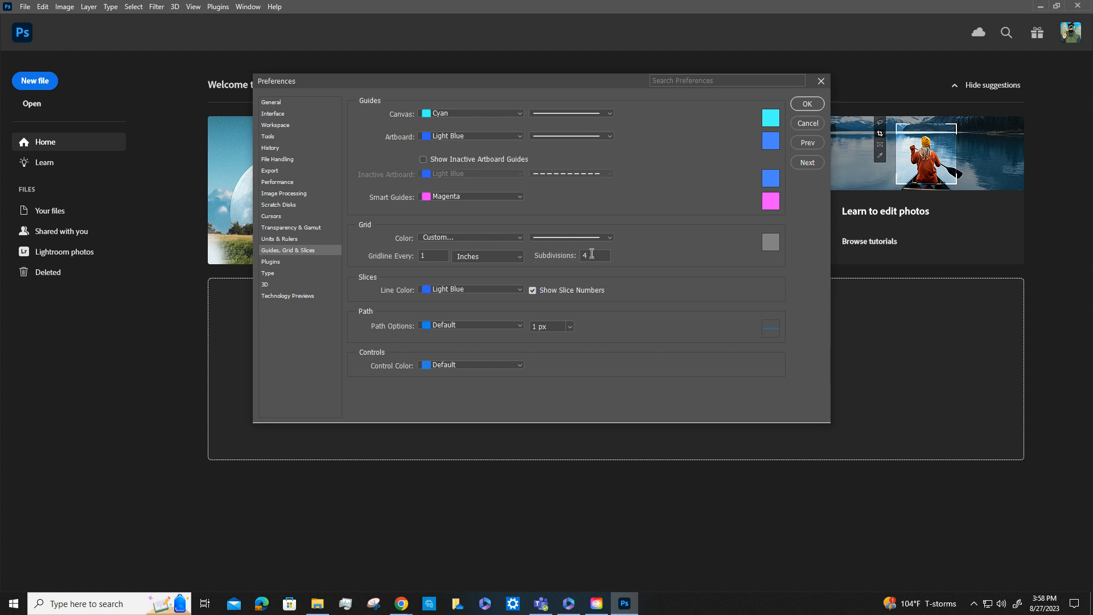
left_click(287, 105)
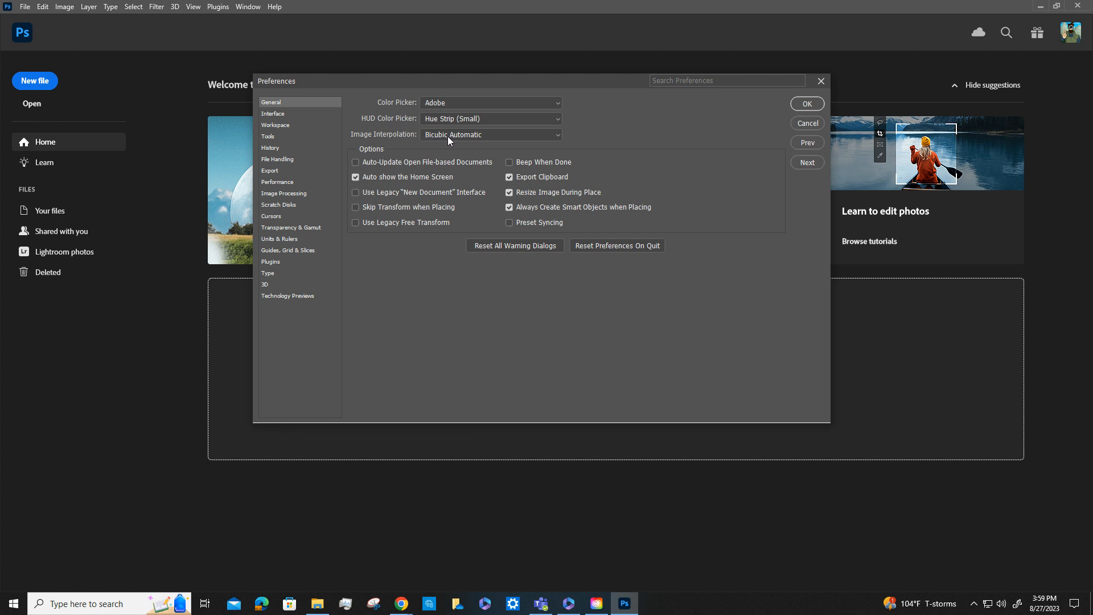
left_click(557, 137)
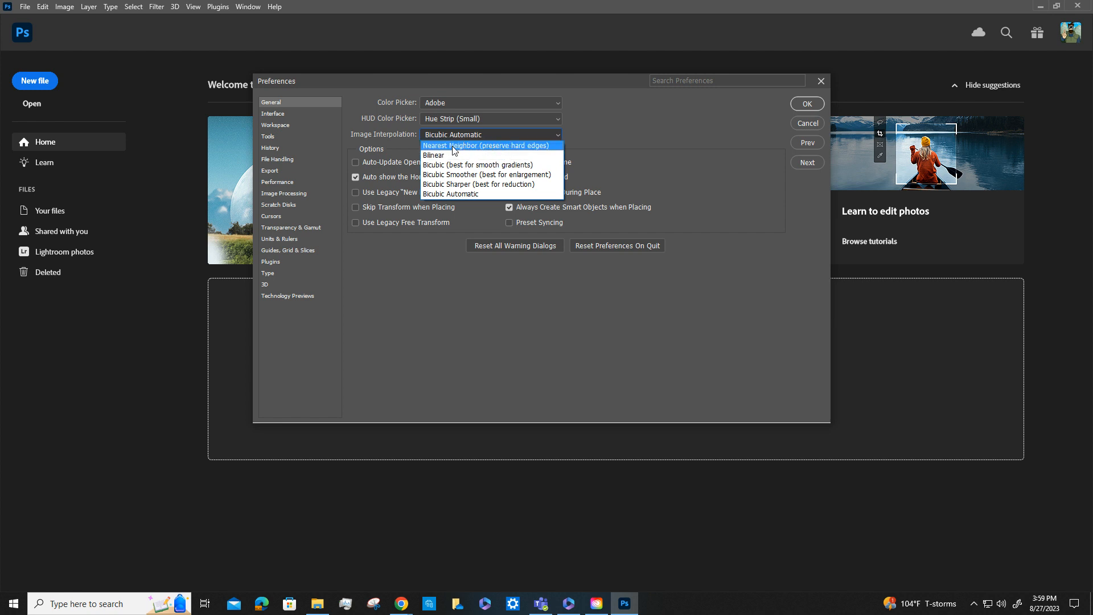
key("Down")
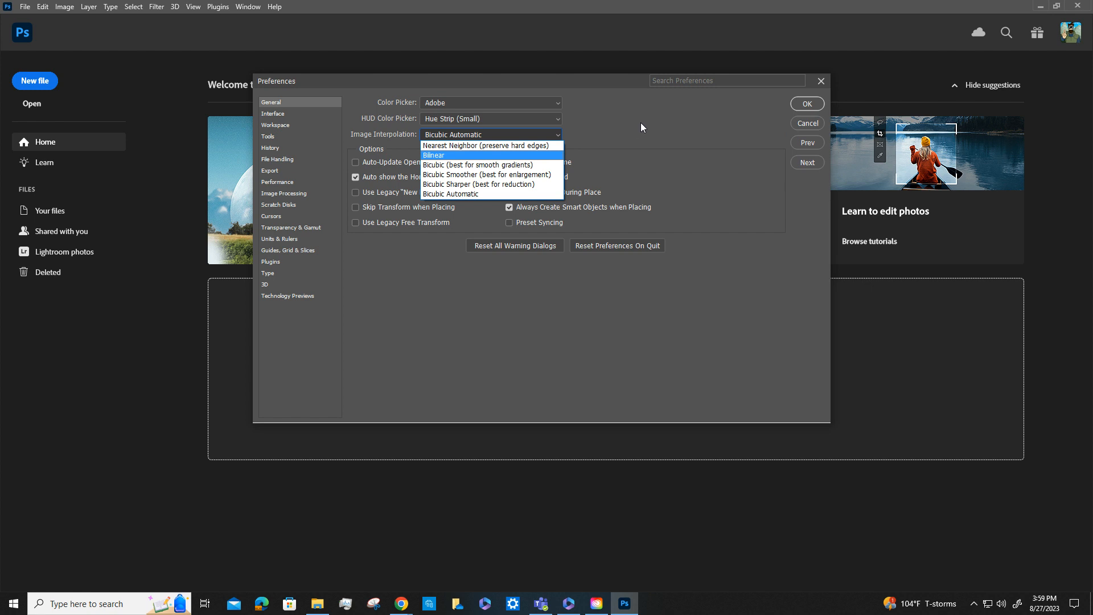
key("Up")
left_click(804, 121)
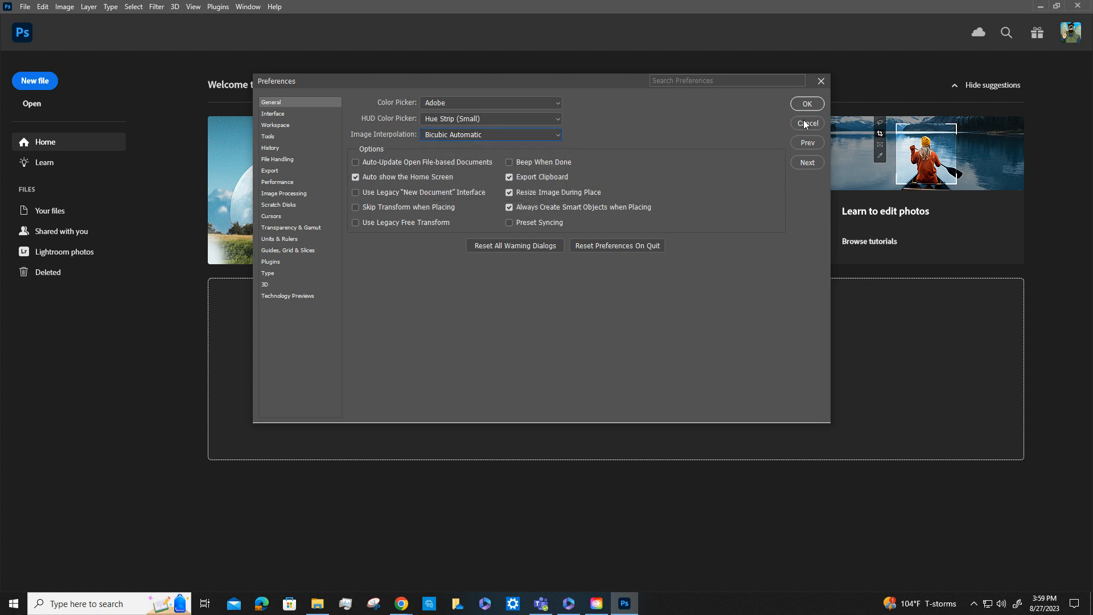
left_click(808, 124)
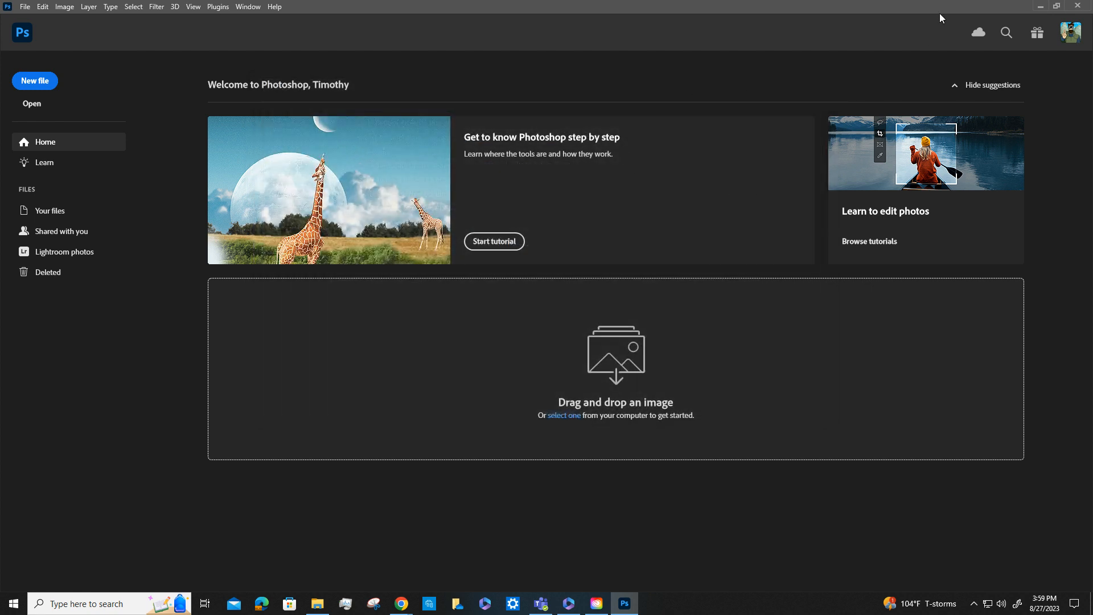